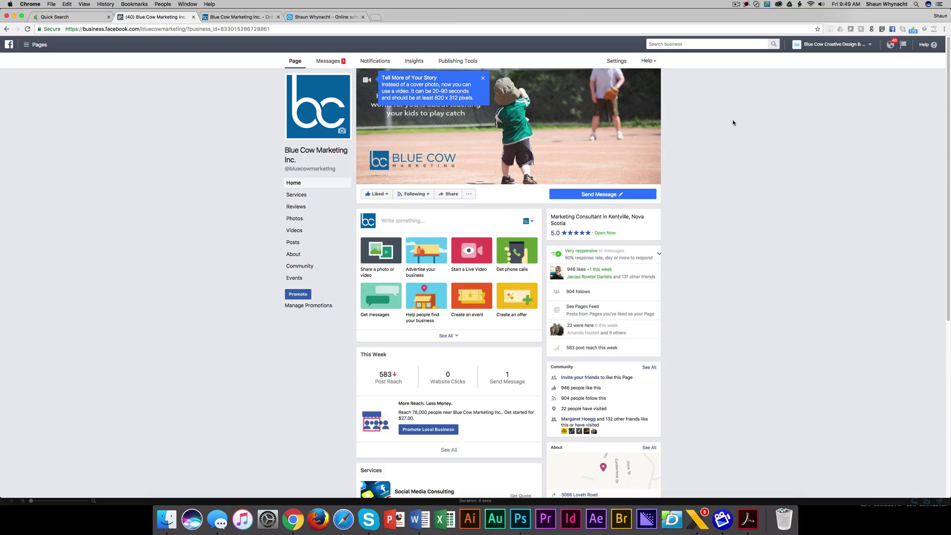
Open the page's Messages inbox to see the customer's question about marketing their business.
{"action": "left_click", "coordinate": [325, 62]}
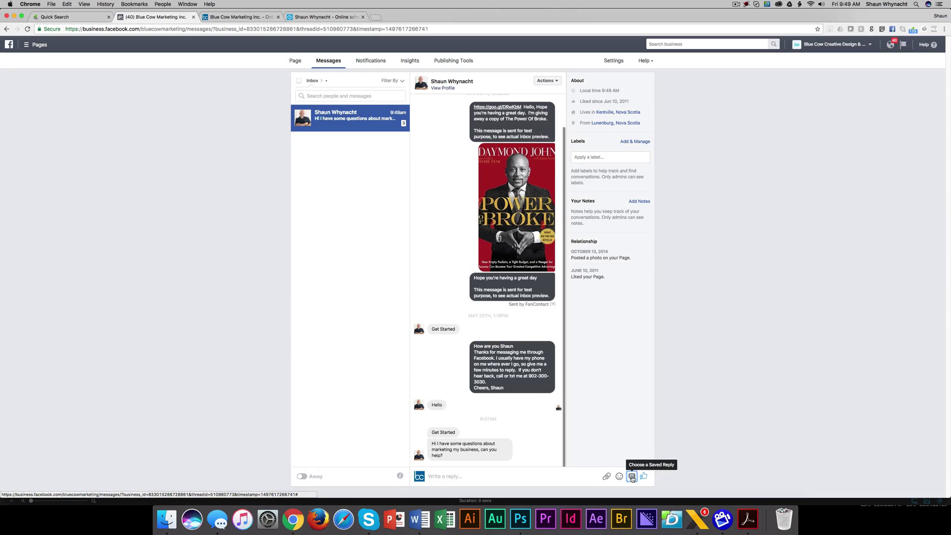
Open Manage Replies from the saved replies list in the reply bar.
{"action": "left_click", "coordinate": [632, 478]}
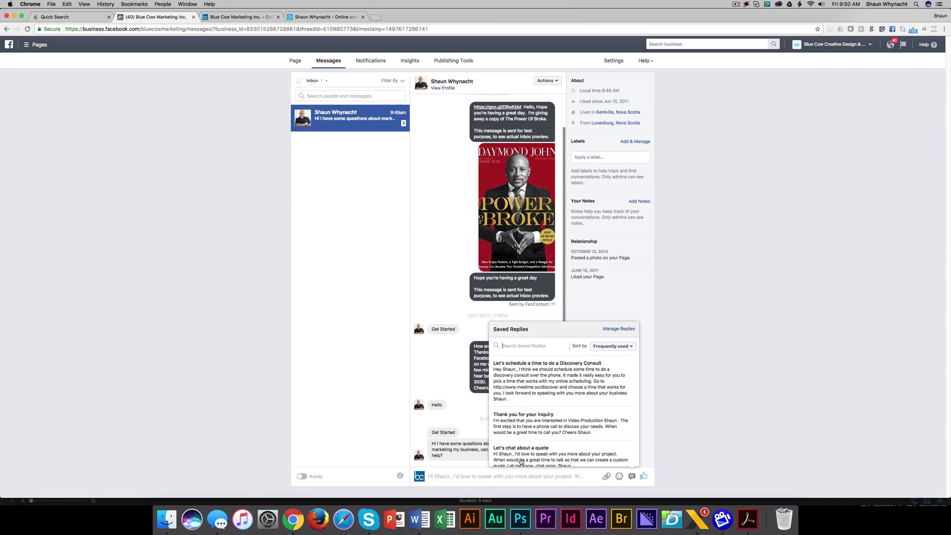
{"action": "left_click", "coordinate": [624, 329]}
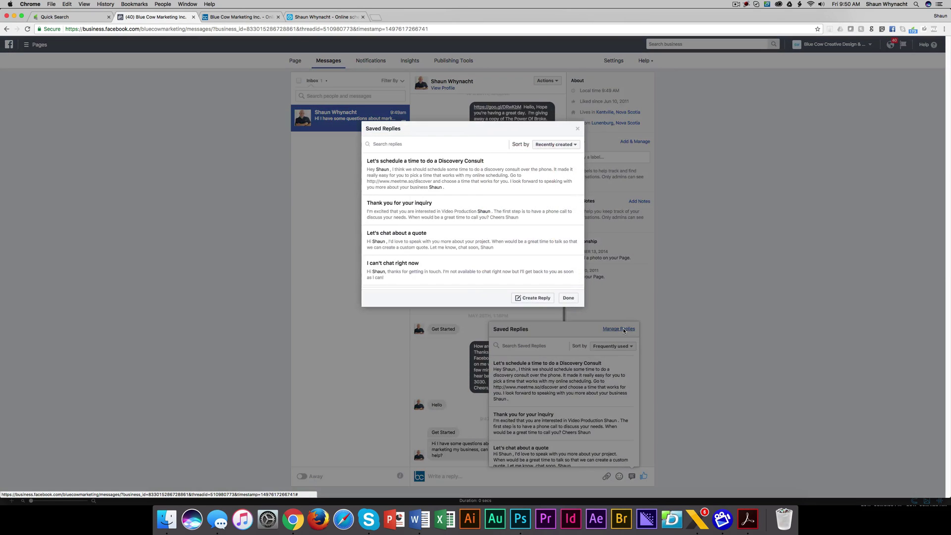
Create a new saved reply titled 'Let's schedule a time to talk?'.
{"action": "left_click", "coordinate": [534, 300]}
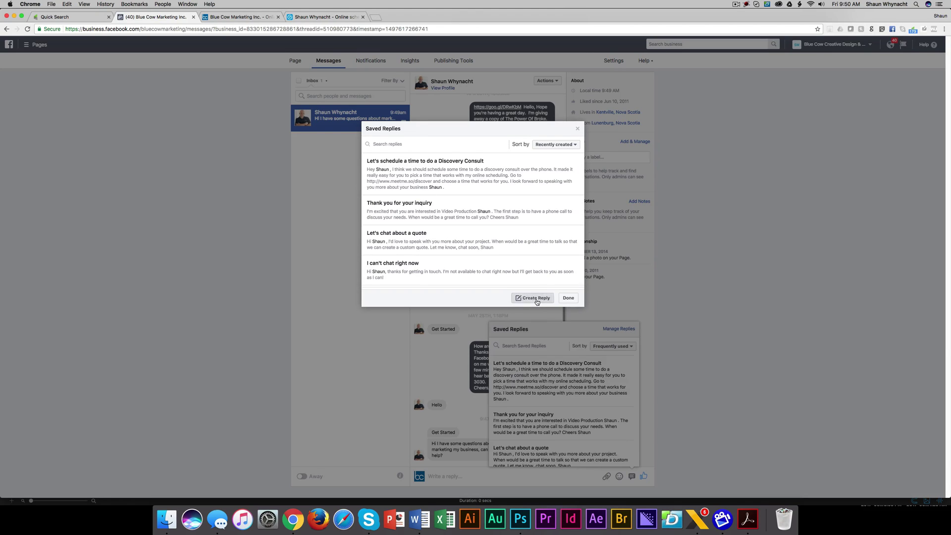
{"action": "left_click", "coordinate": [411, 145]}
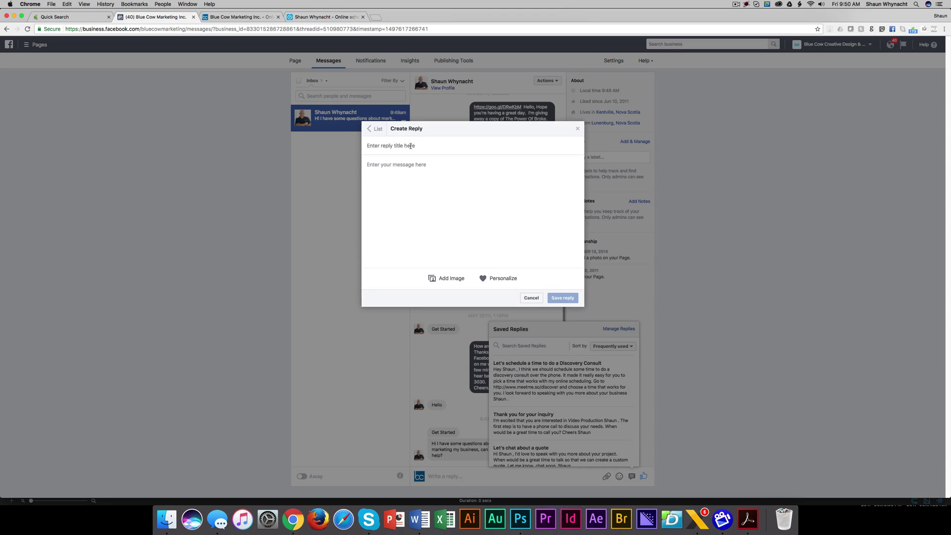
{"action": "type", "text": "H"}
{"action": "key", "text": "BackSpace"}
{"action": "type", "text": "Let's schedule a time o"}
{"action": "key", "text": "BackSpace"}
{"action": "type", "text": "to talk?"}
Write the message greeting the person by first name and asking them to pick a time via the booking link.
{"action": "left_click", "coordinate": [395, 164]}
{"action": "type", "text": "Hi"}
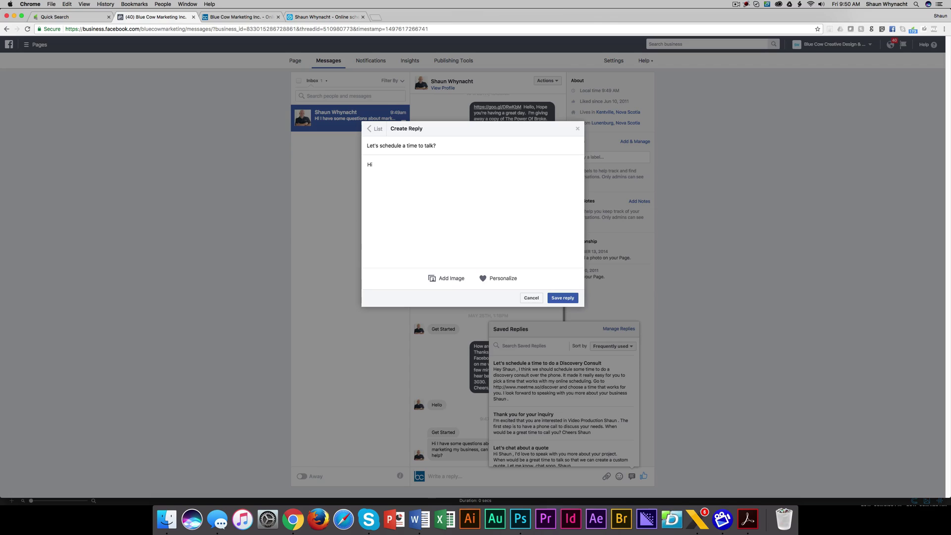
{"action": "left_click", "coordinate": [498, 279]}
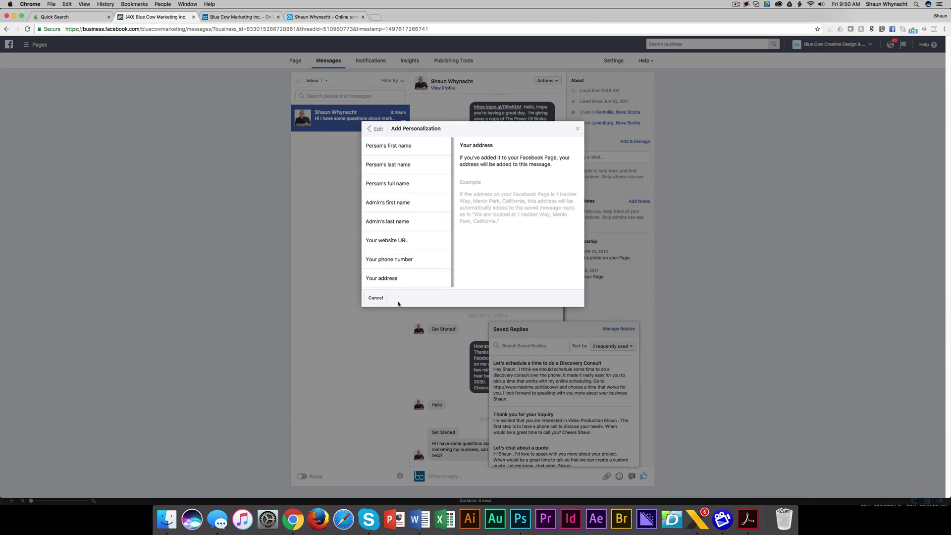
{"action": "left_click", "coordinate": [391, 147]}
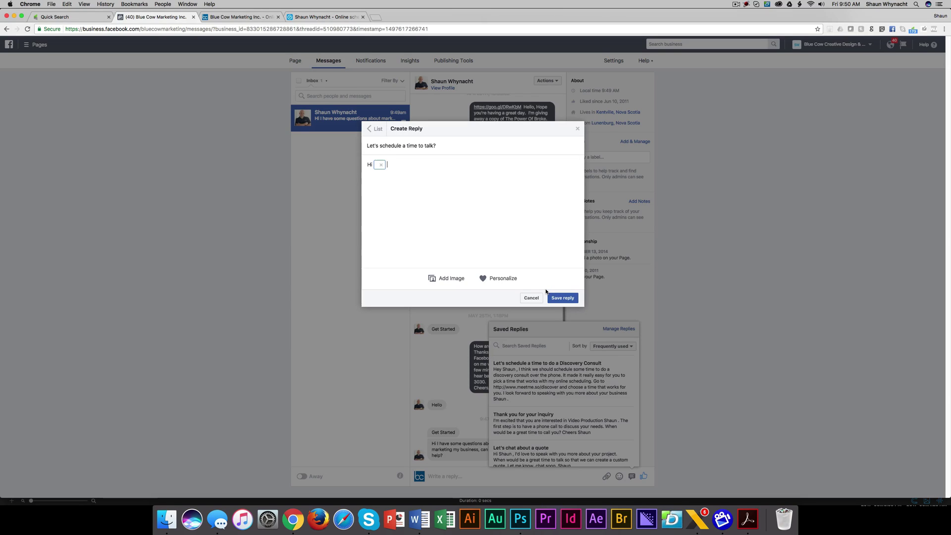
{"action": "type", "text": ", Let's schedule a time to talk more about this?"}
{"action": "type", "text": "I'd like you to b"}
{"action": "key", "text": "BackSpace"}
{"action": "type", "text": "pick a ti"}
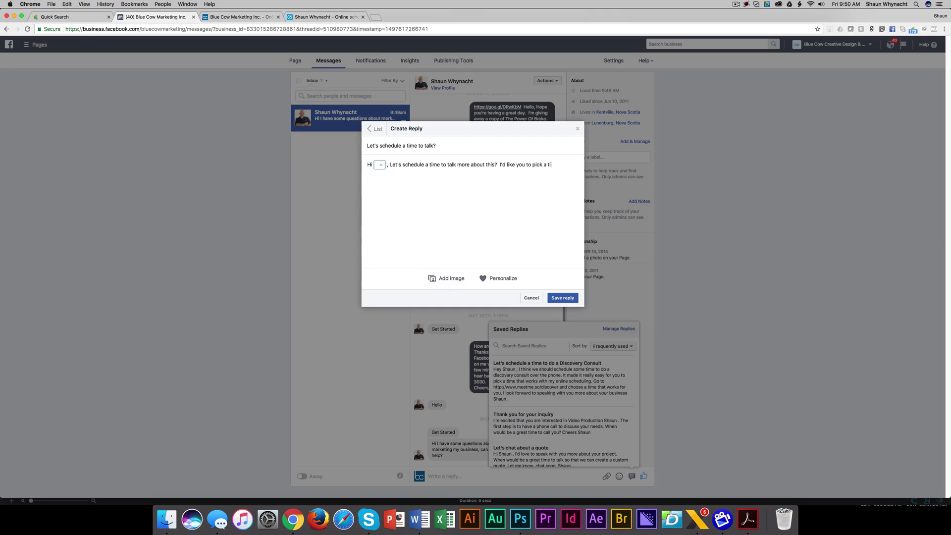
{"action": "type", "text": "me that works best for your schedule.  To do this go to "}
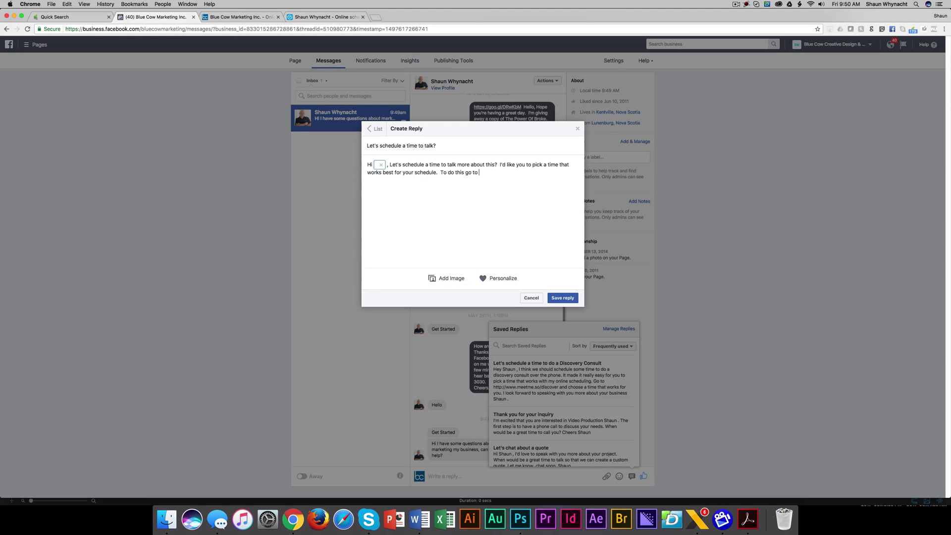
{"action": "type", "text": "my booking link here"}
Copy the booking page address from the browser tab and return to the reply draft.
{"action": "left_click", "coordinate": [326, 17]}
{"action": "right_click", "coordinate": [101, 29]}
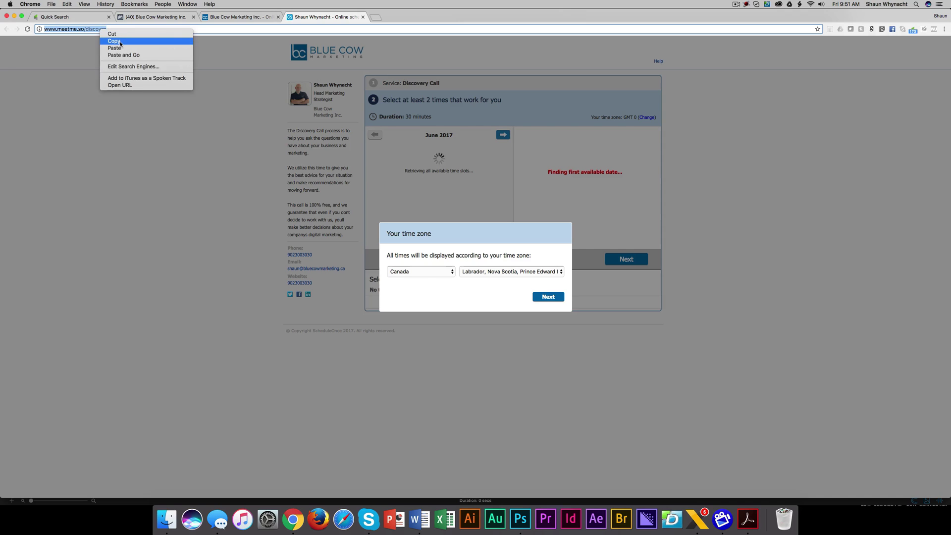
{"action": "left_click", "coordinate": [114, 41]}
{"action": "left_click", "coordinate": [154, 17]}
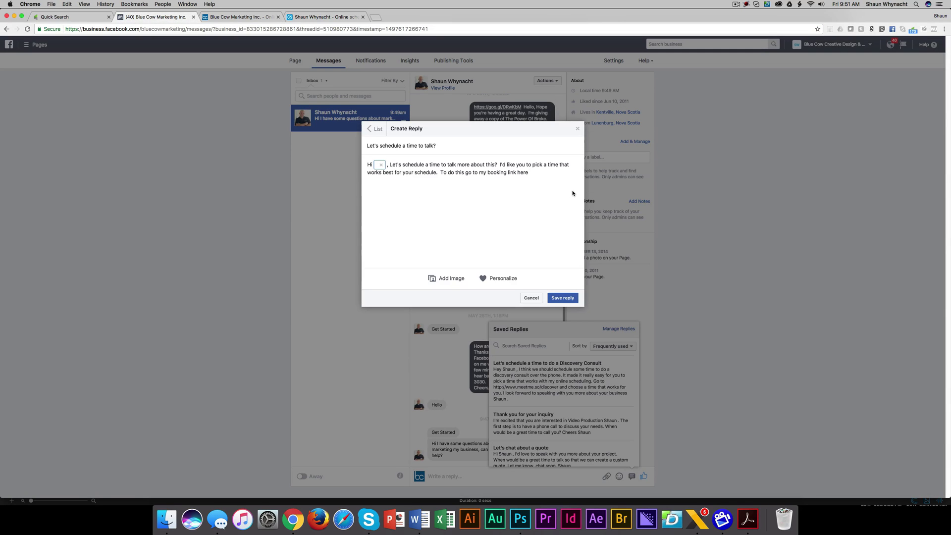
Paste the meetme.so/discover link, add the closing sentence, and sign off 'Thanks' with the person's first name.
{"action": "key", "text": "super+v"}
{"action": "type", "text": "and I'll look for"}
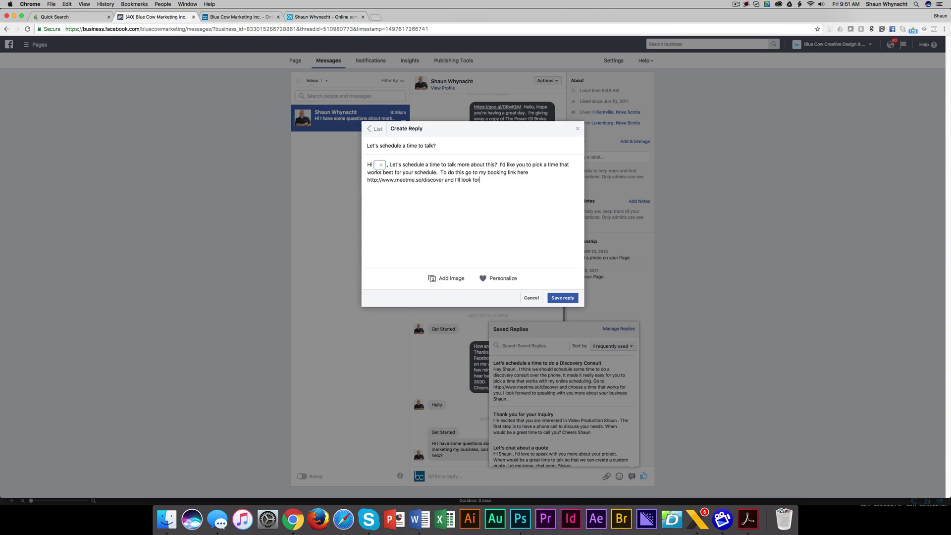
{"action": "type", "text": "ward to talking with y"}
{"action": "type", "text": "ou more about this.  "}
{"action": "type", "text": "Thanks"}
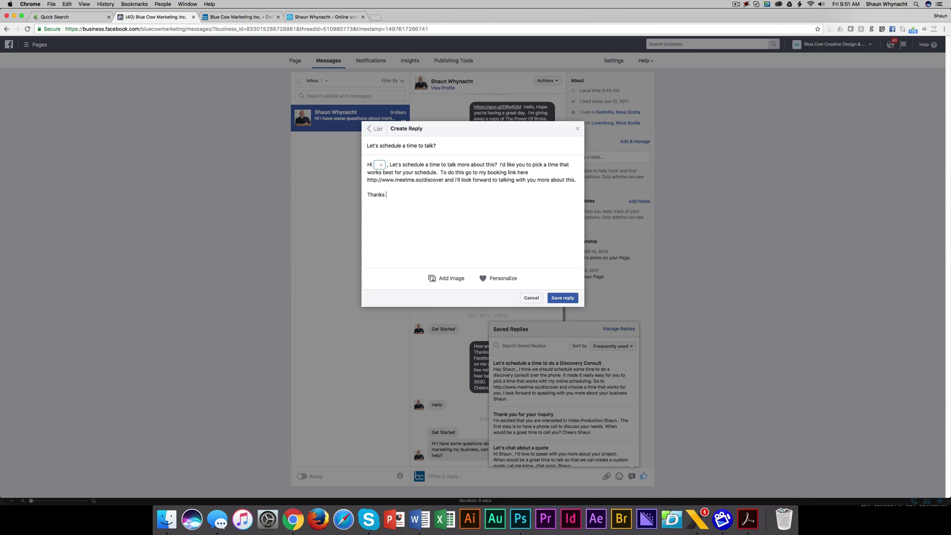
{"action": "left_click", "coordinate": [511, 278]}
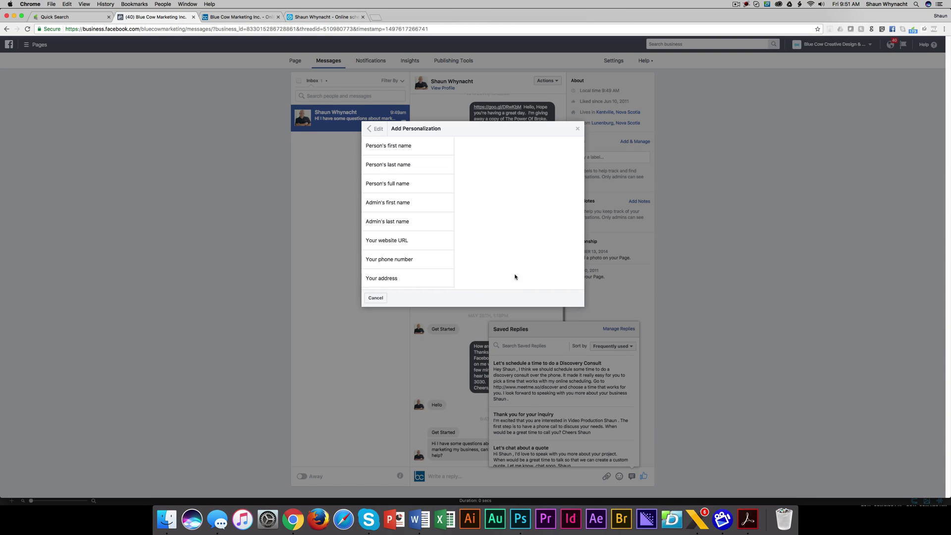
{"action": "left_click", "coordinate": [381, 144]}
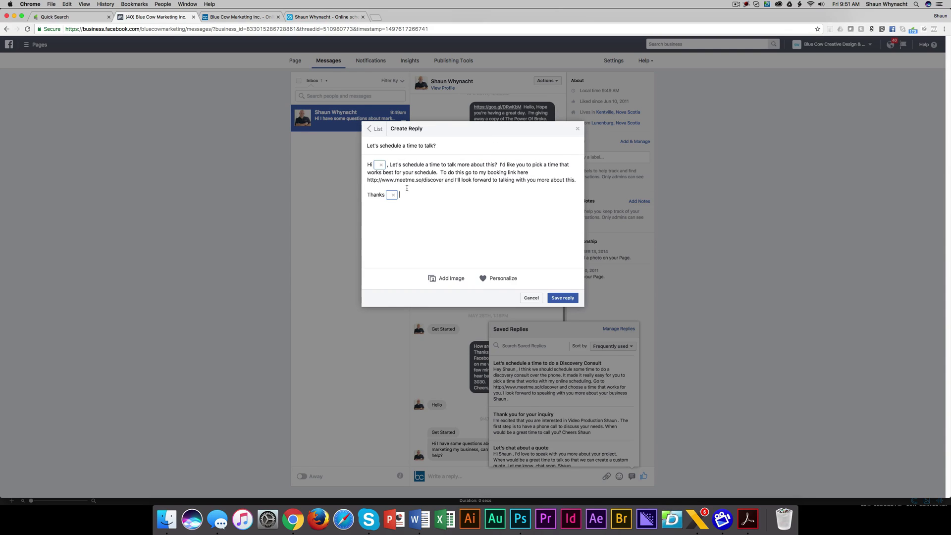
Save the new reply and close the saved replies manager.
{"action": "left_click", "coordinate": [564, 299]}
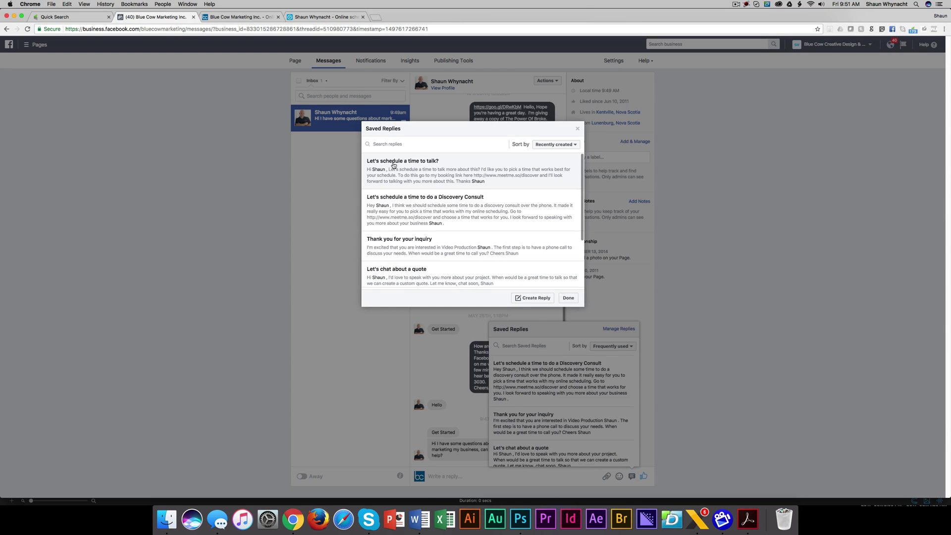
{"action": "left_click", "coordinate": [565, 298]}
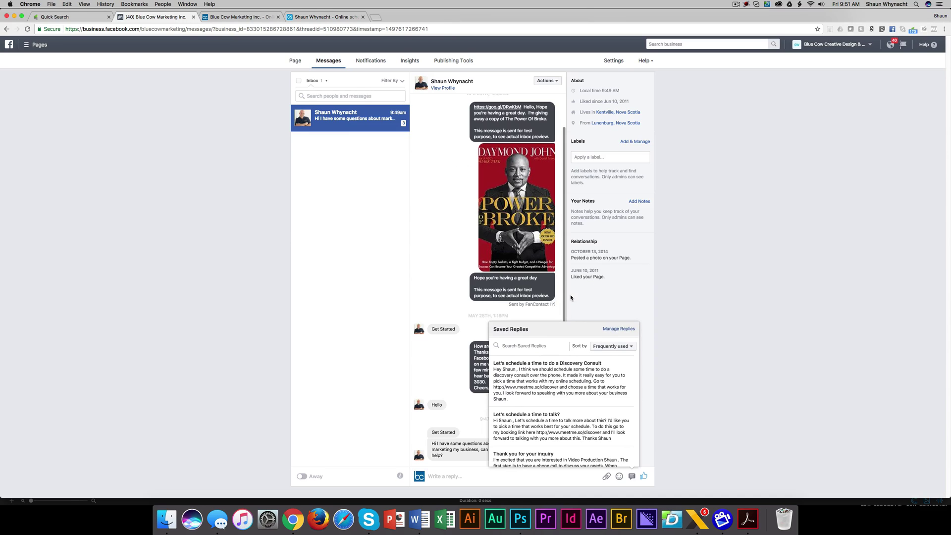
{"action": "left_click", "coordinate": [363, 392]}
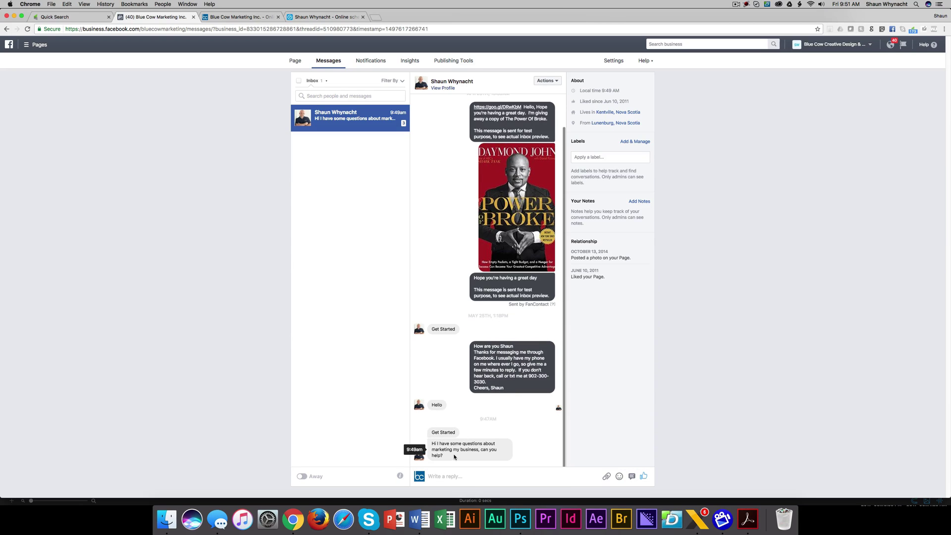
Insert the 'Let's schedule a time to talk?' reply into the conversation and send it.
{"action": "left_click", "coordinate": [632, 477]}
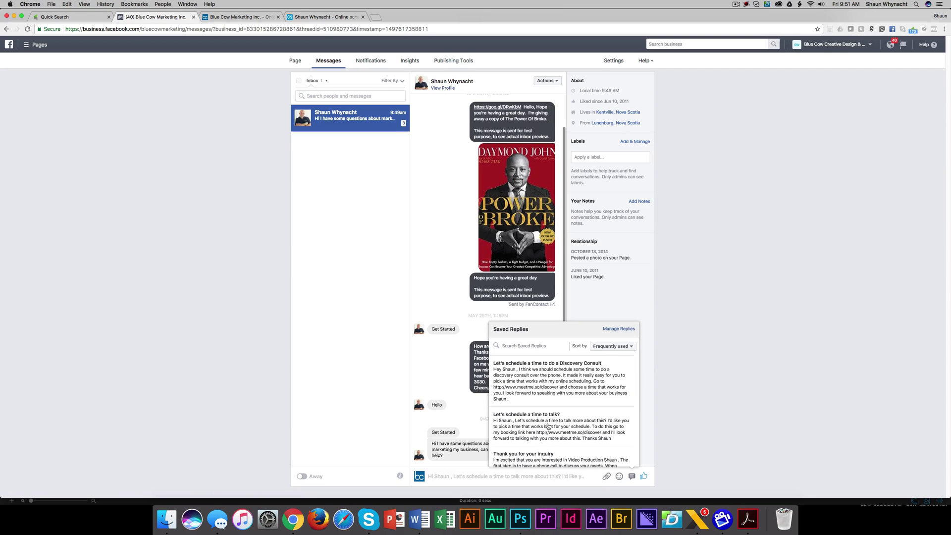
{"action": "left_click", "coordinate": [552, 428]}
{"action": "left_click", "coordinate": [640, 476]}
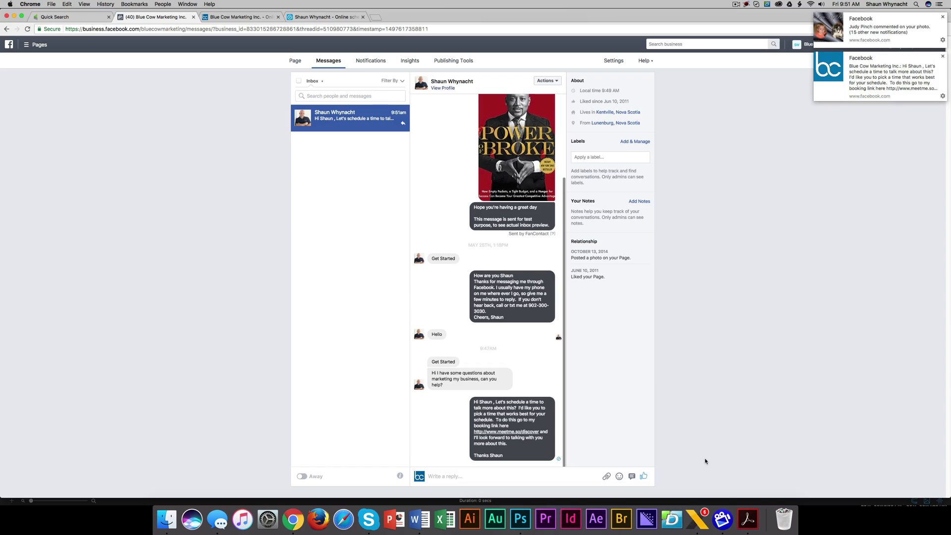
Dismiss both notification banners in the top-right corner.
{"action": "left_click", "coordinate": [944, 56]}
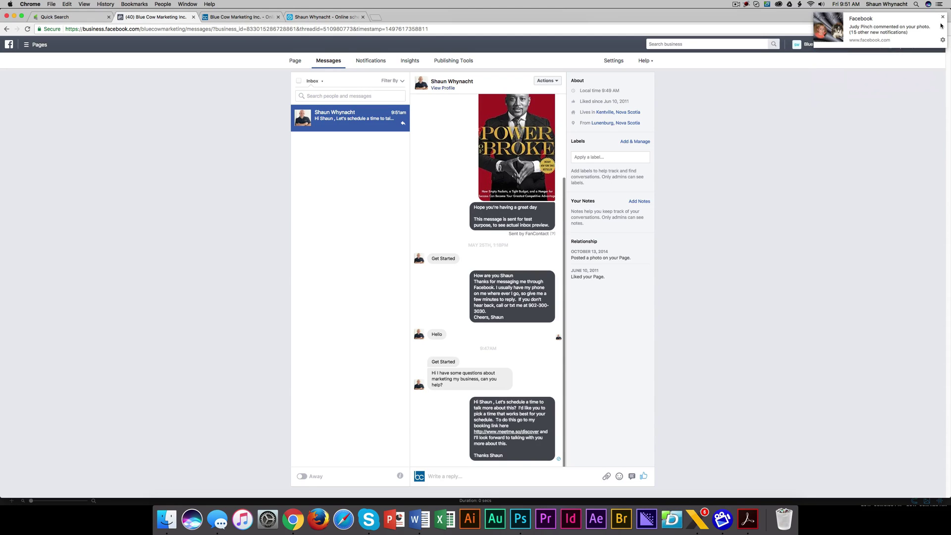
{"action": "left_click", "coordinate": [943, 17]}
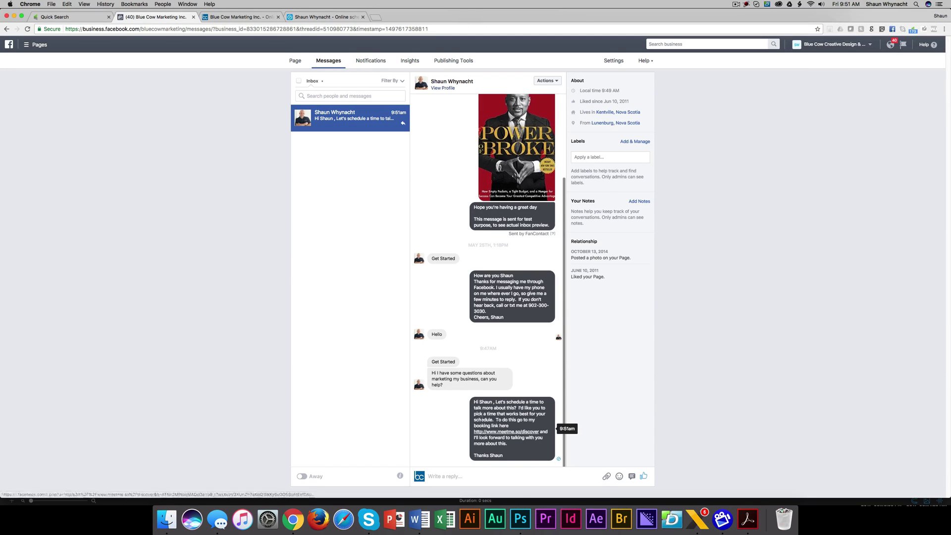